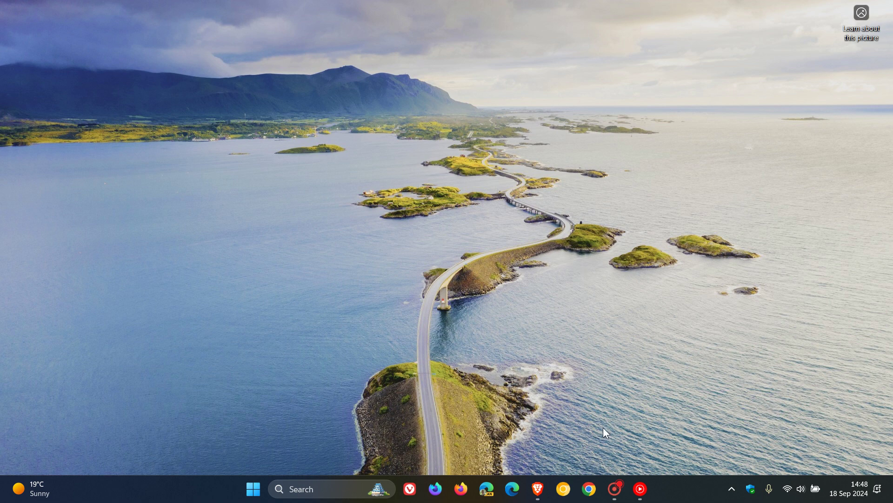
# Check that Chrome's Privacy and security settings block third-party cookies, then close Chrome.
pyautogui.click(589, 488)
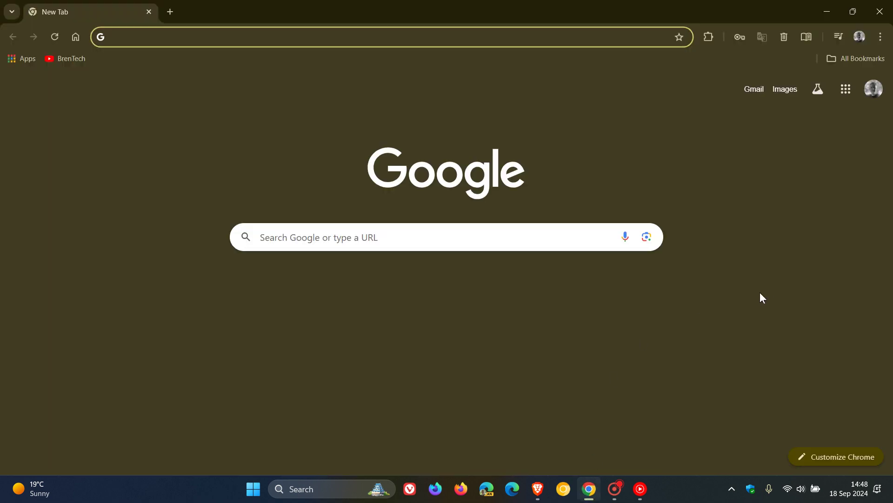
pyautogui.click(880, 37)
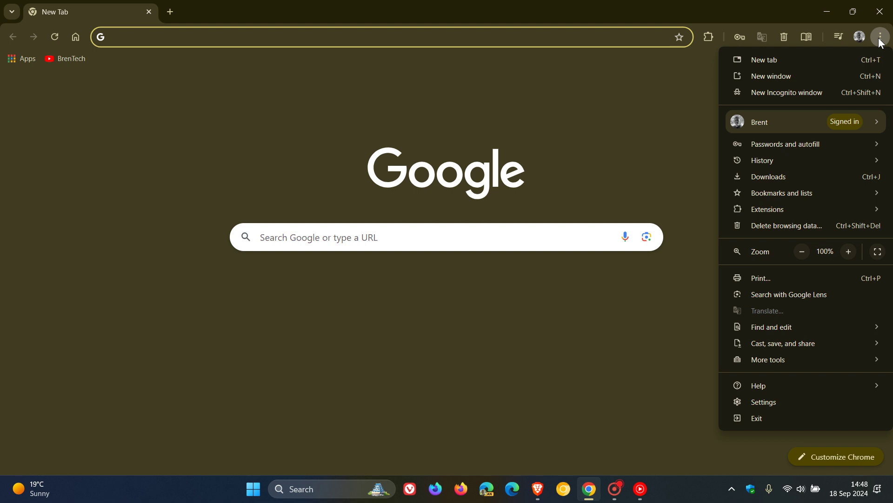
pyautogui.click(762, 401)
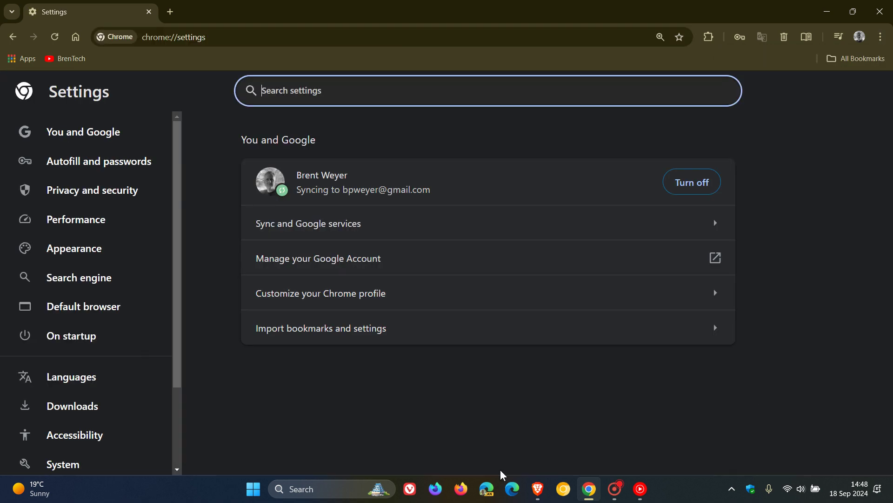
pyautogui.click(91, 192)
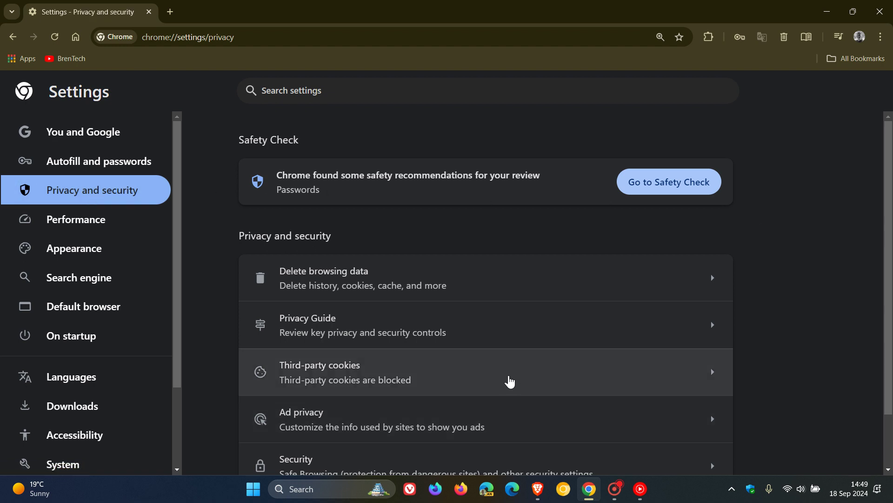
pyautogui.click(510, 381)
pyautogui.scroll(-1, 750, 267)
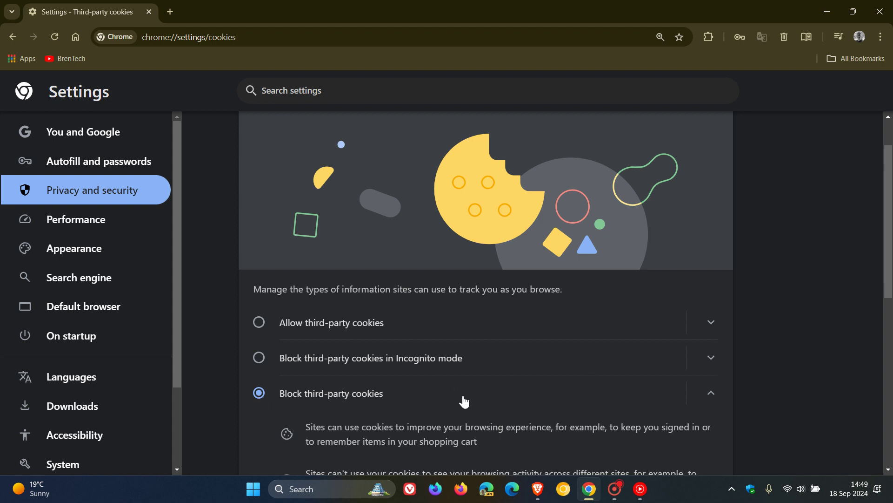
pyautogui.click(880, 12)
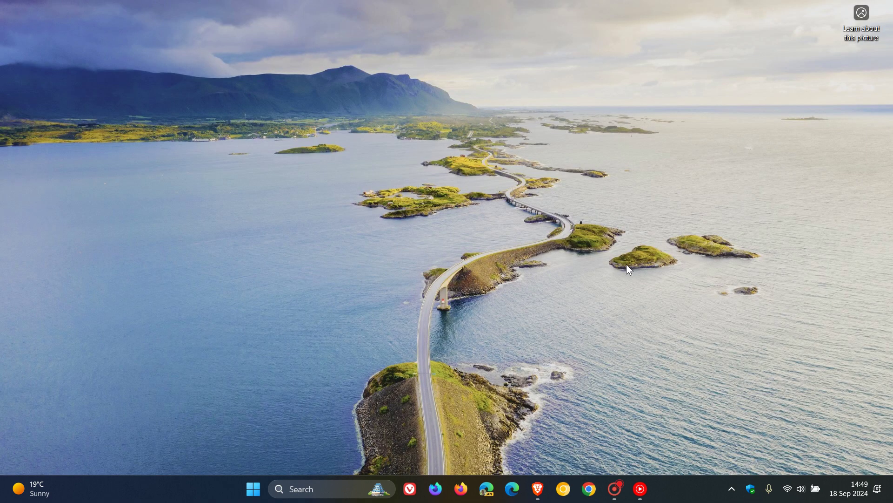
# Check that Brave's Shields cookie dropdown is on Block third-party cookies, leaving it unchanged.
pyautogui.click(538, 488)
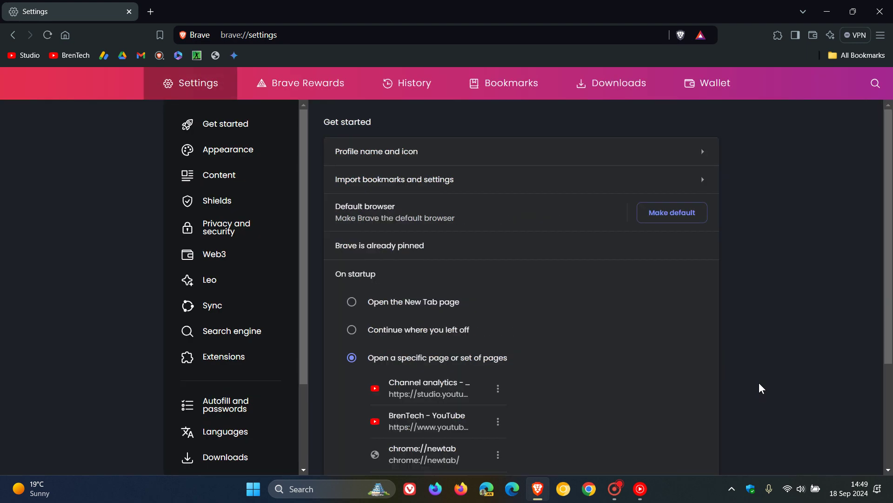
pyautogui.click(218, 202)
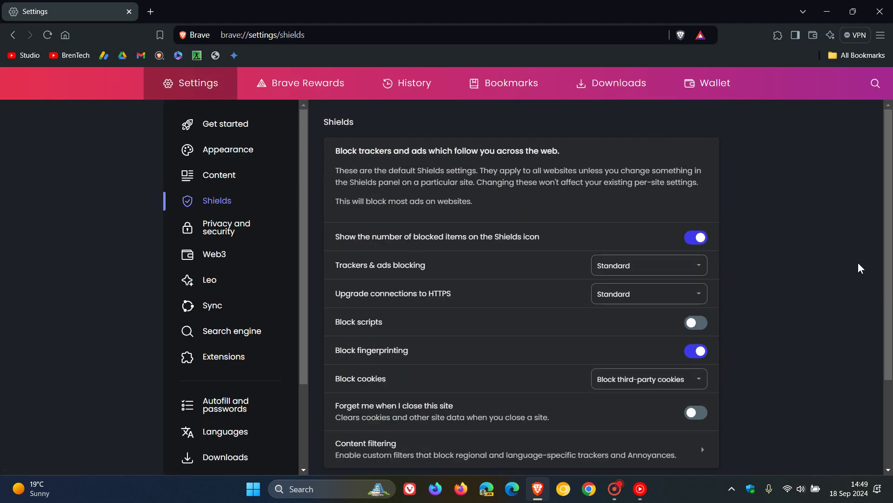
pyautogui.scroll(-1, 836, 286)
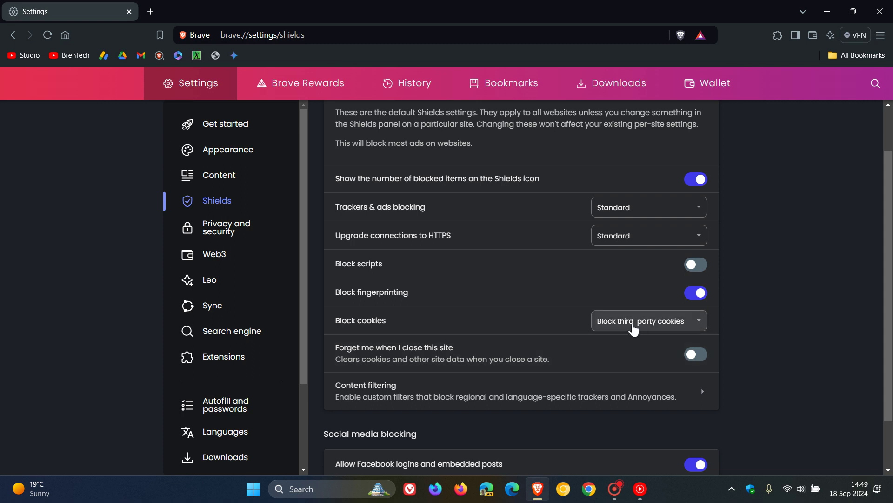
pyautogui.click(699, 326)
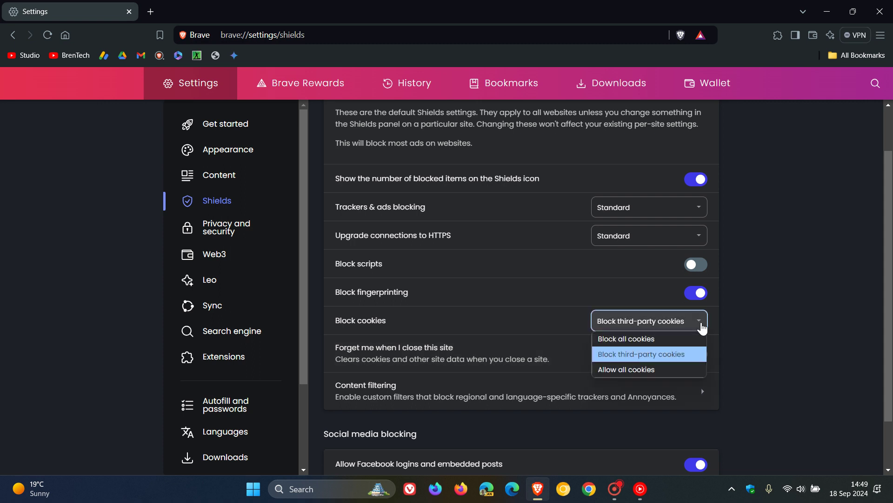
pyautogui.click(778, 308)
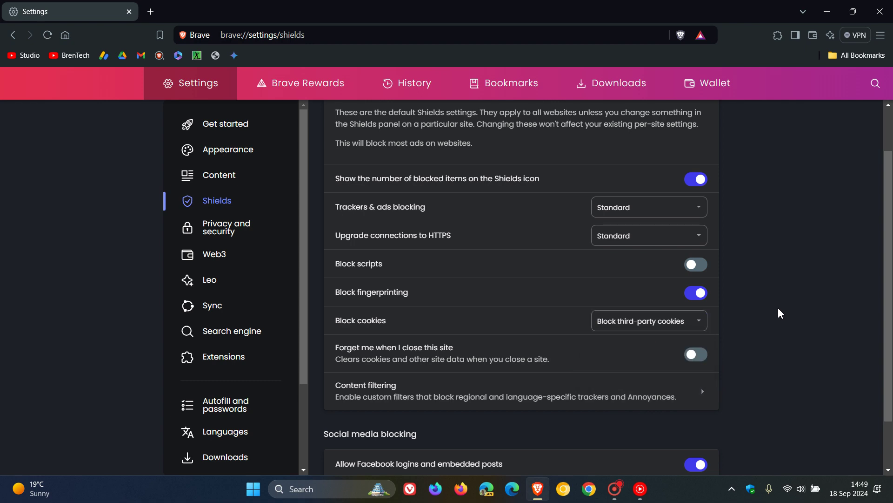
# Close Brave and open Edge's Manage and delete cookies and site data settings.
pyautogui.click(880, 11)
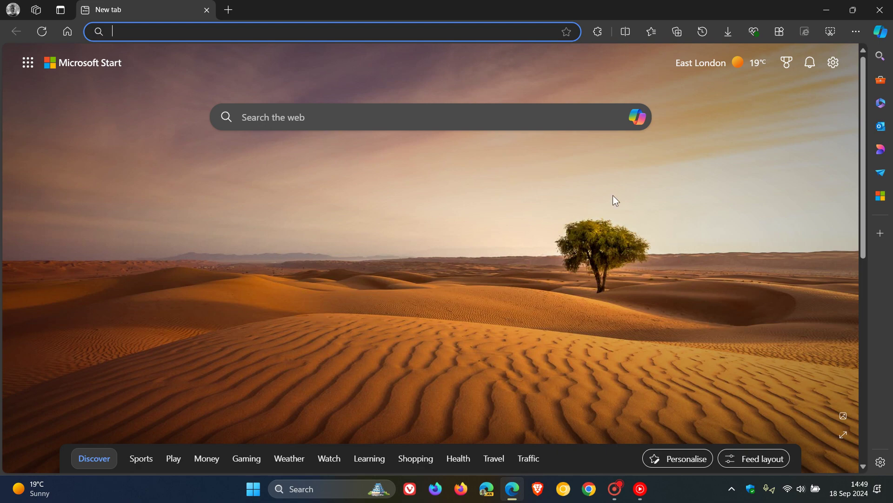
pyautogui.click(856, 31)
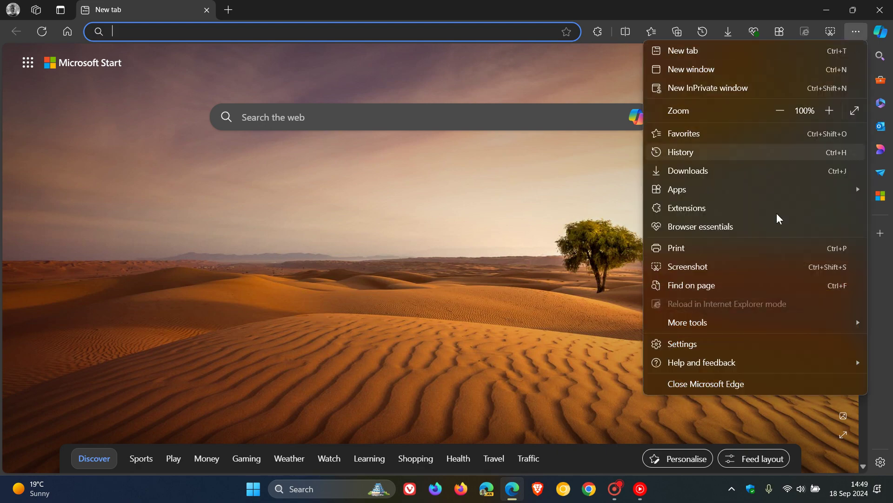
pyautogui.click(739, 344)
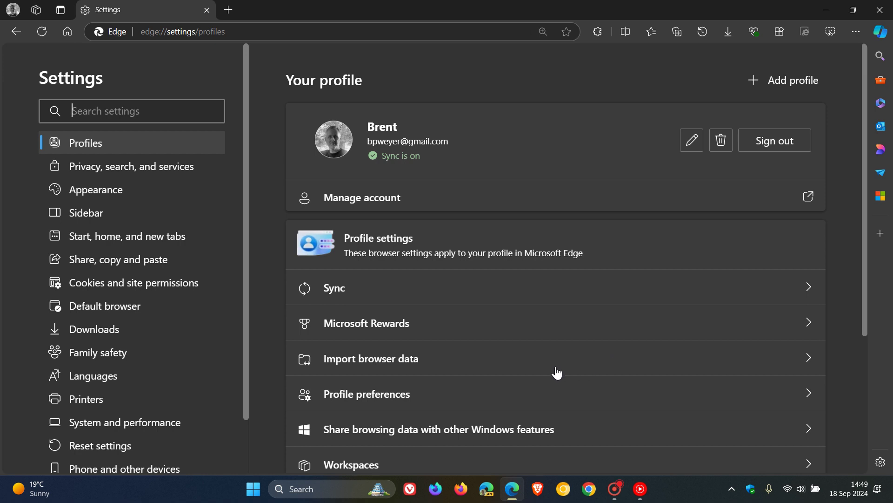
pyautogui.click(175, 285)
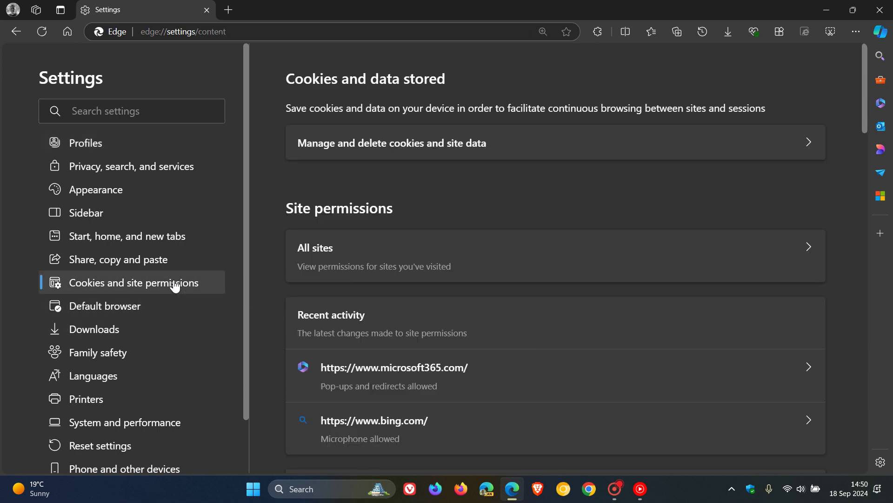
pyautogui.click(590, 145)
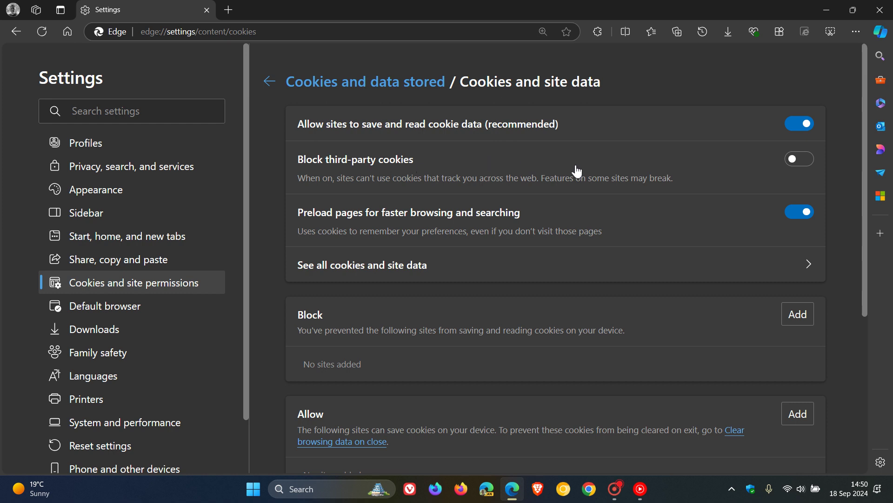
# Switch Edge's Block third-party cookies on and back off, then close Edge.
pyautogui.click(811, 163)
pyautogui.click(798, 158)
pyautogui.click(881, 14)
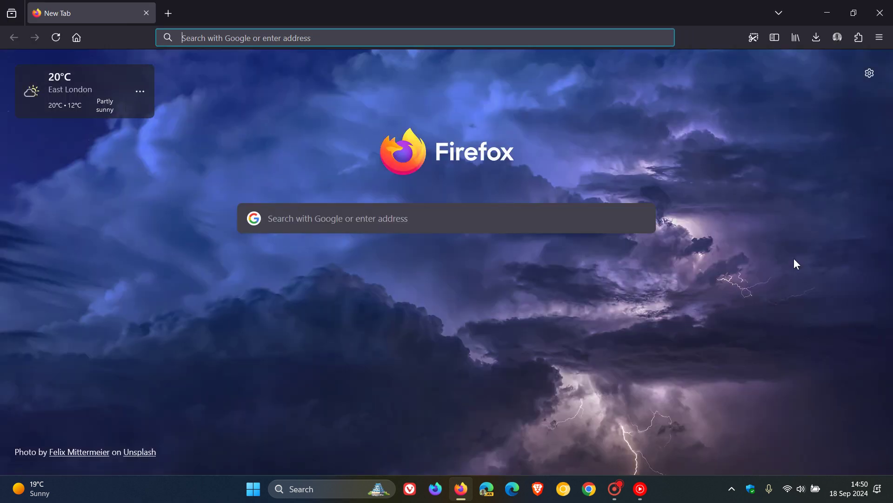
# Open Firefox's Privacy & Security settings and check the Custom Cookies dropdown without changing it.
pyautogui.click(880, 37)
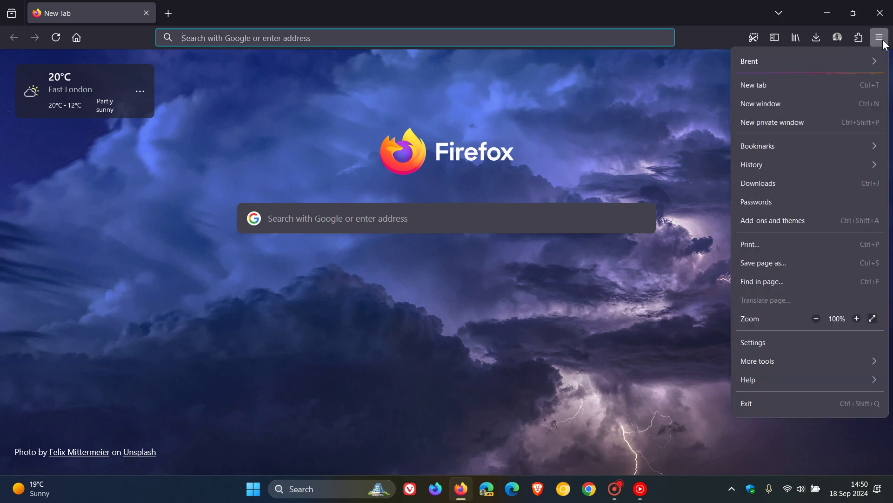
pyautogui.click(773, 343)
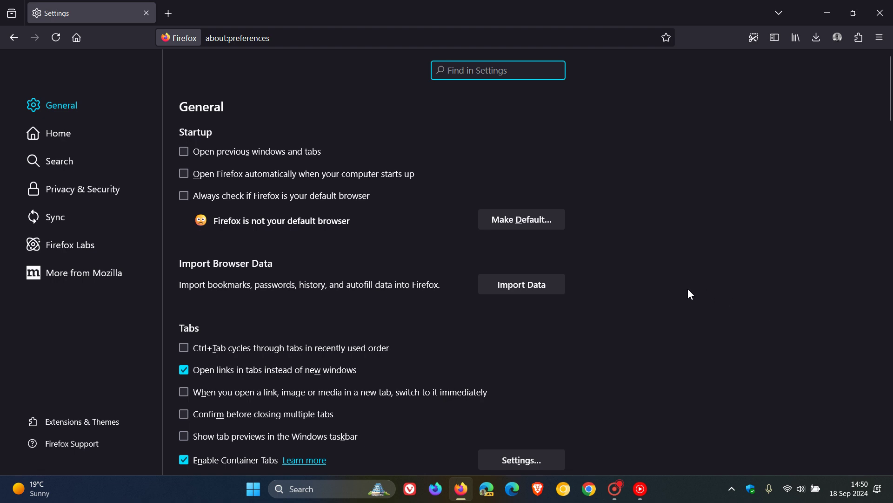
pyautogui.click(108, 187)
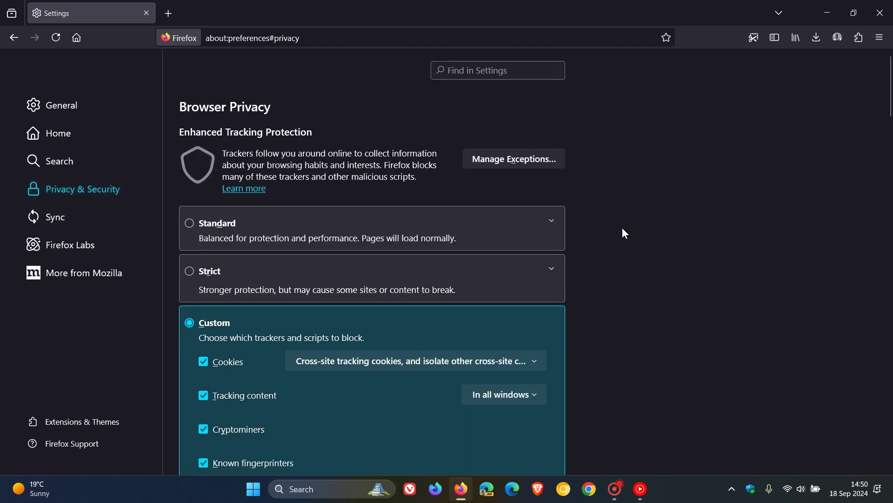
pyautogui.scroll(-2, 624, 232)
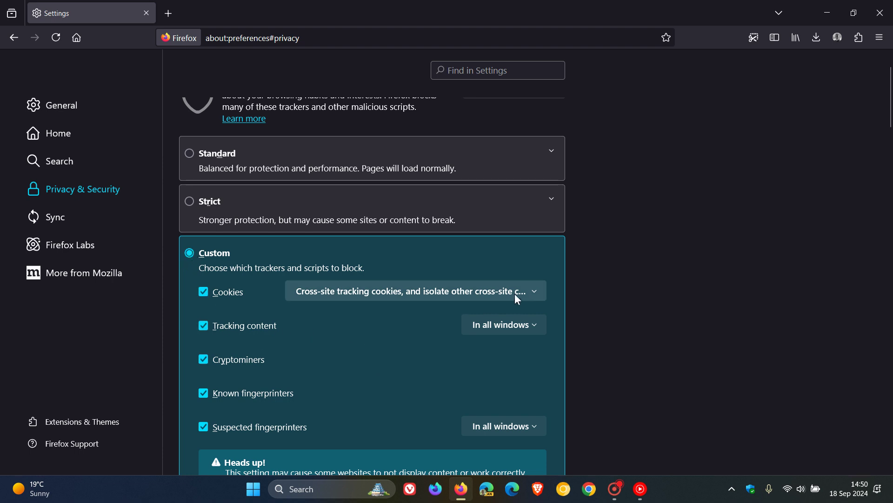
pyautogui.click(537, 294)
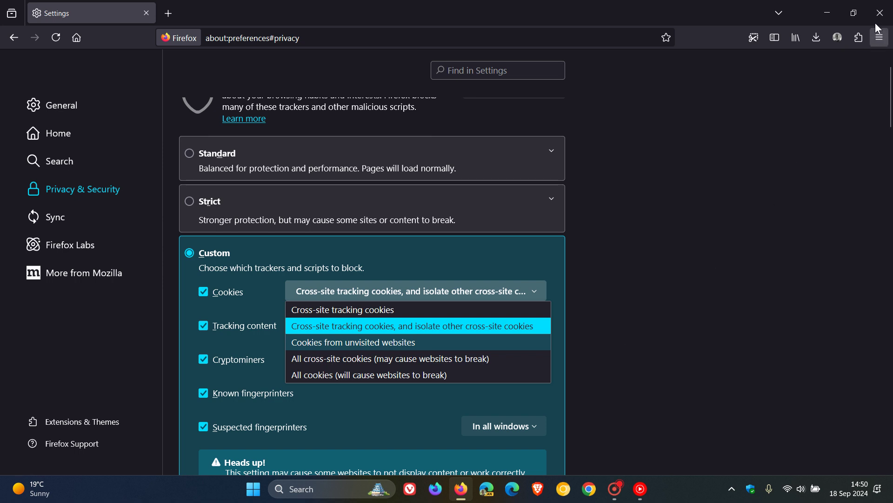
pyautogui.click(870, 43)
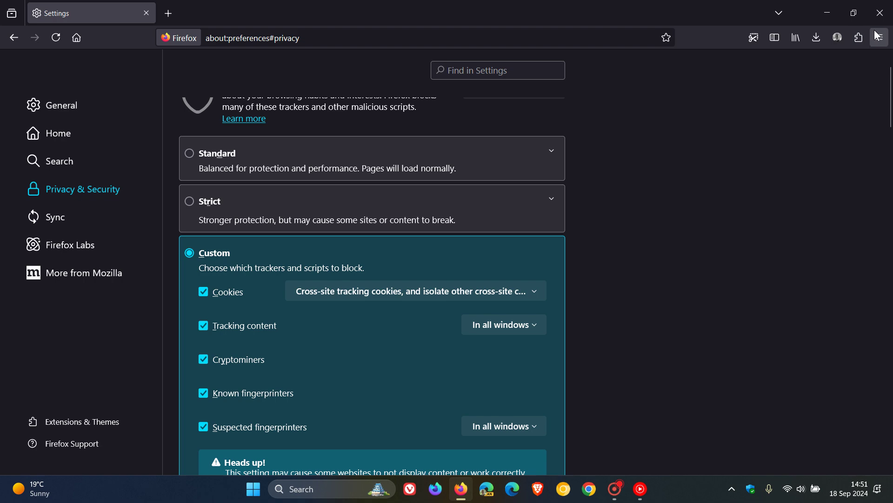
# Launch Vivaldi and scroll its Privacy and Security settings down to Third-Party Cookies.
pyautogui.click(409, 488)
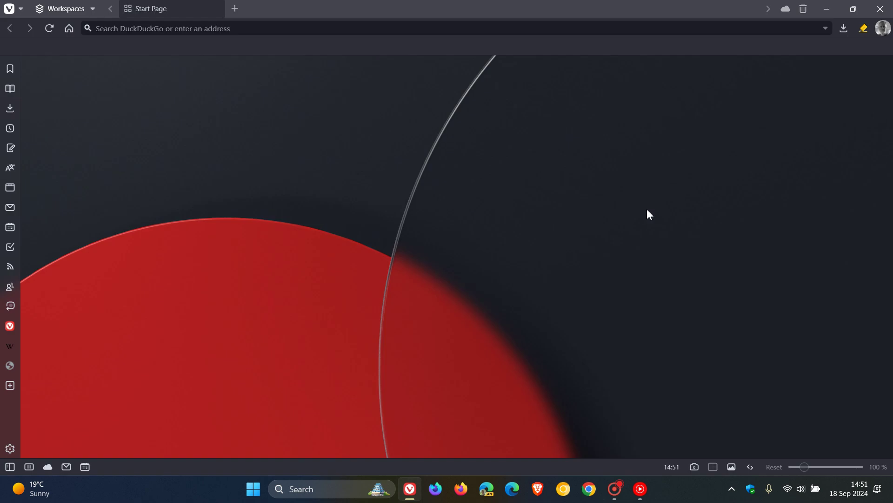
pyautogui.click(9, 9)
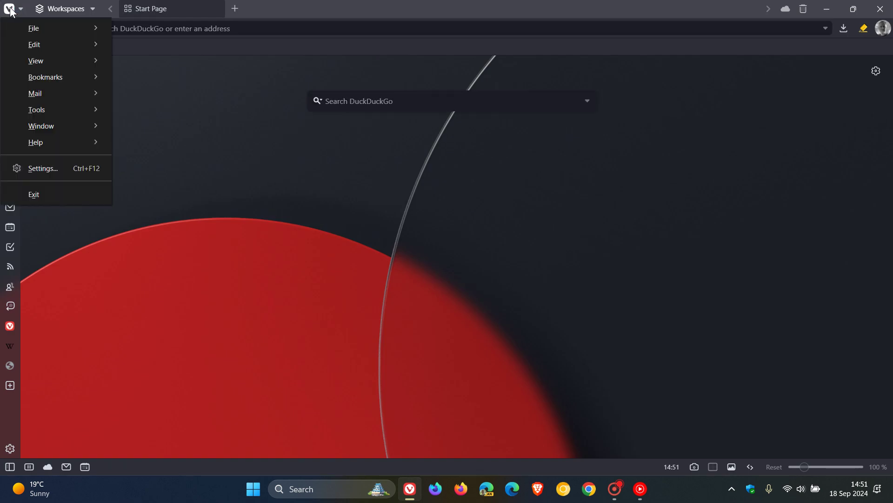
pyautogui.click(55, 166)
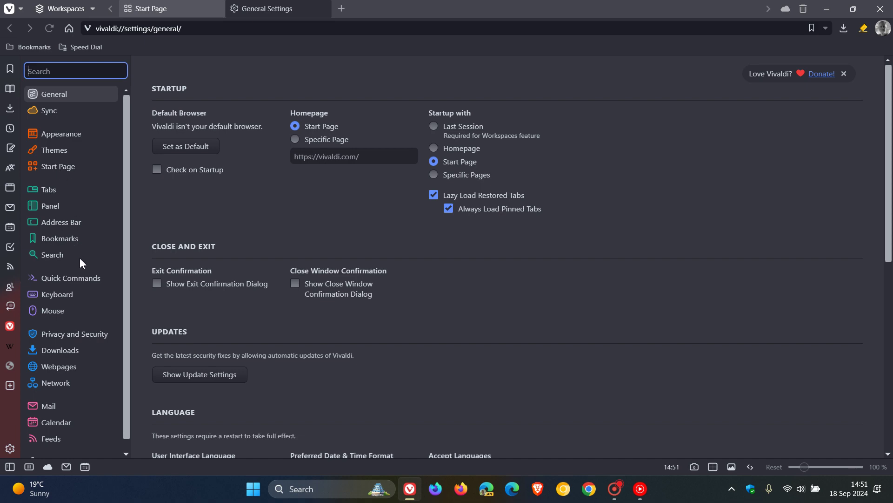
pyautogui.click(76, 335)
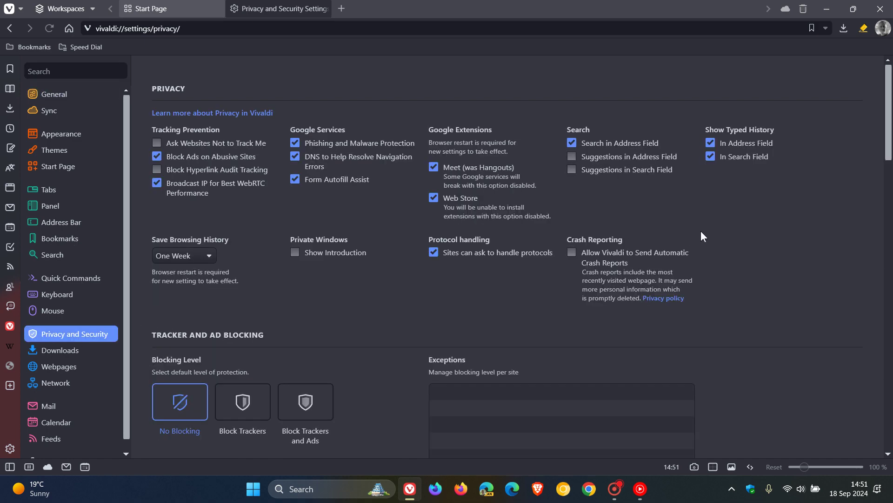
pyautogui.scroll(-6, 744, 217)
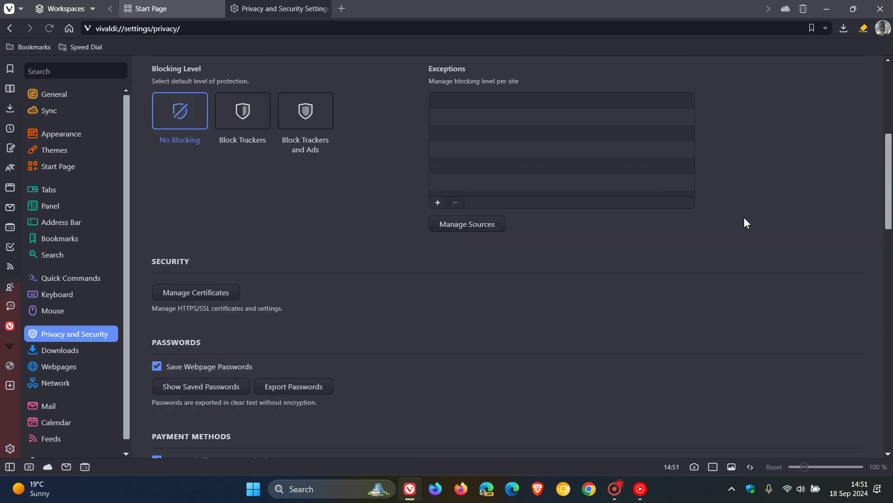
pyautogui.scroll(-9, 744, 217)
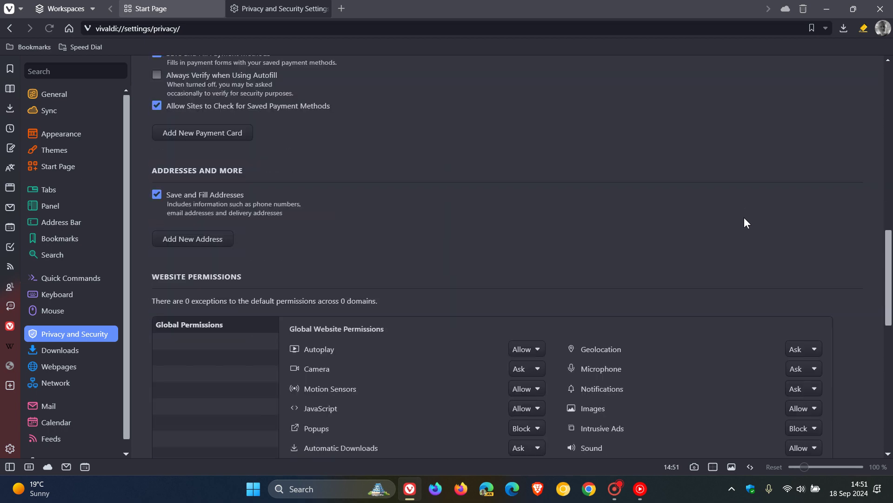
pyautogui.scroll(-8, 744, 217)
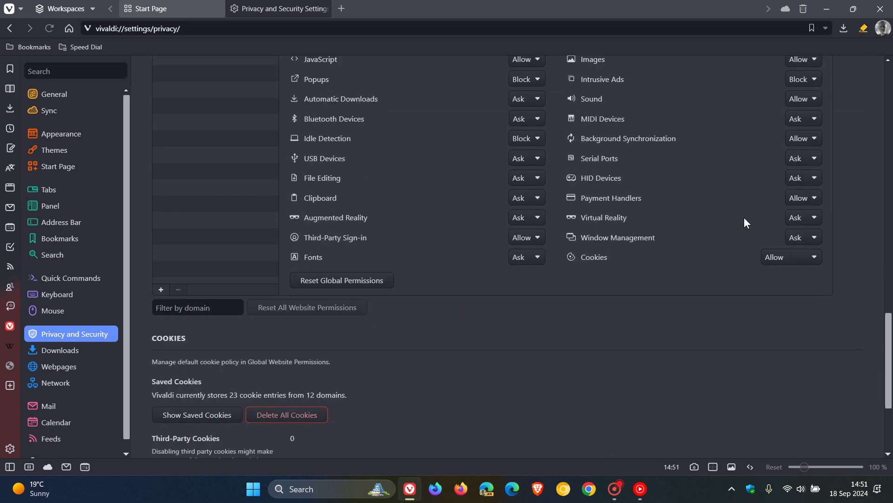
pyautogui.scroll(-4, 744, 217)
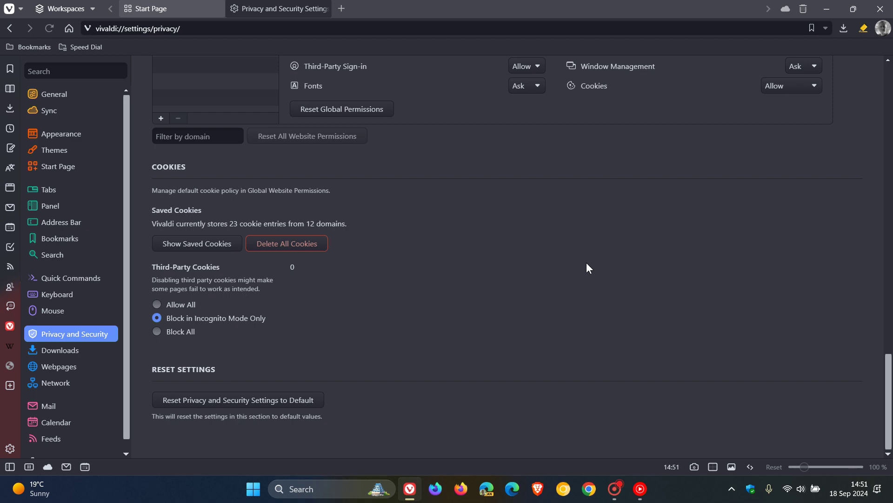
# Close the Vivaldi window, leaving Third-Party Cookies at Block in Incognito Mode Only.
pyautogui.click(881, 8)
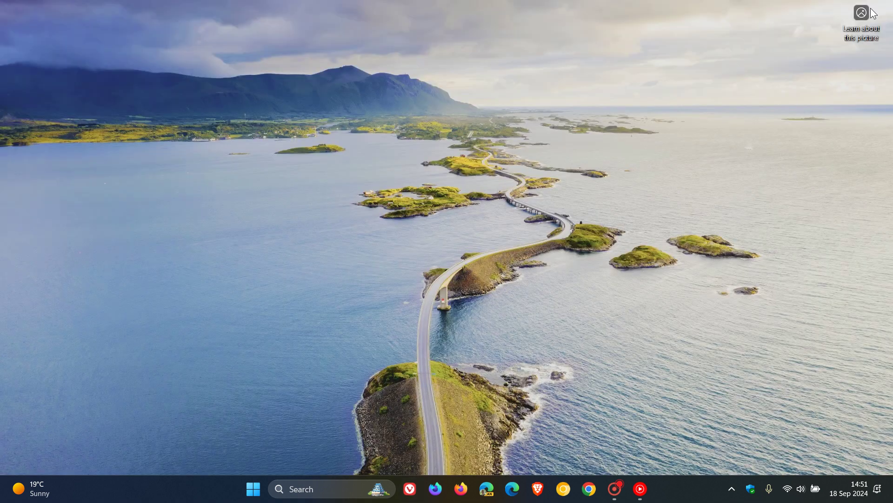